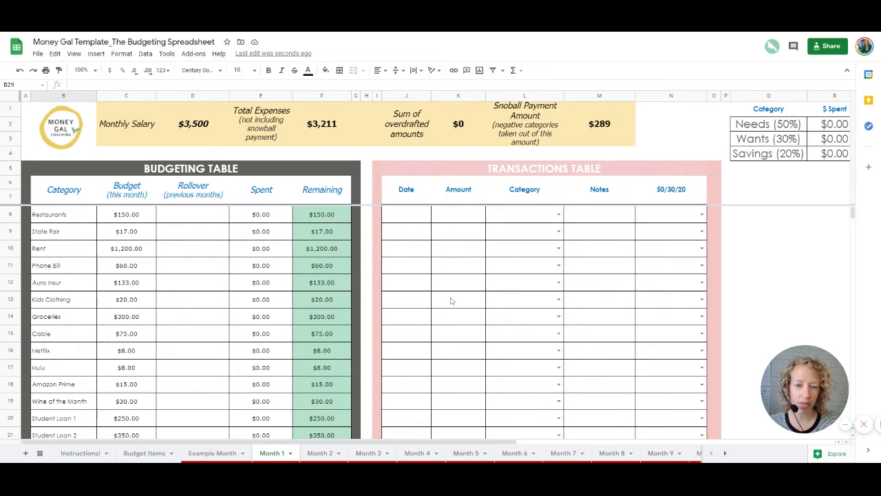
- Start the first transaction in row 8 of the Transactions Table with date 2/1/2021 and amount 1200
left_click(403, 217)
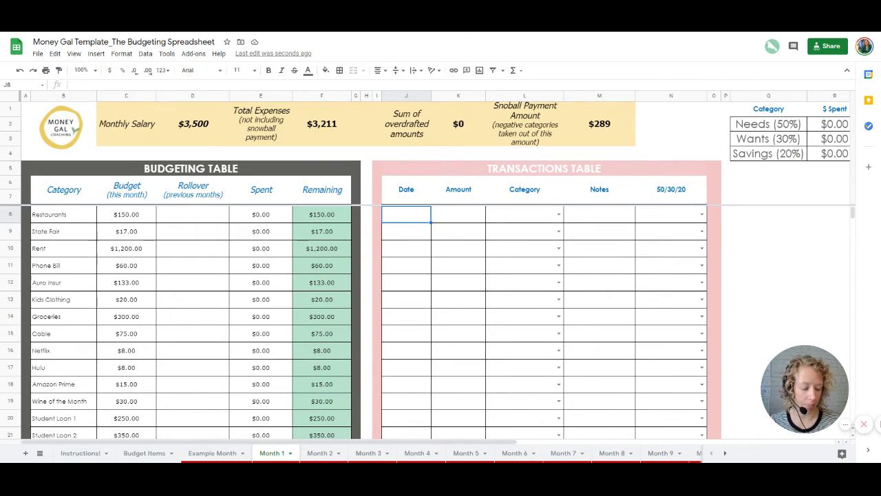
type("2/1/")
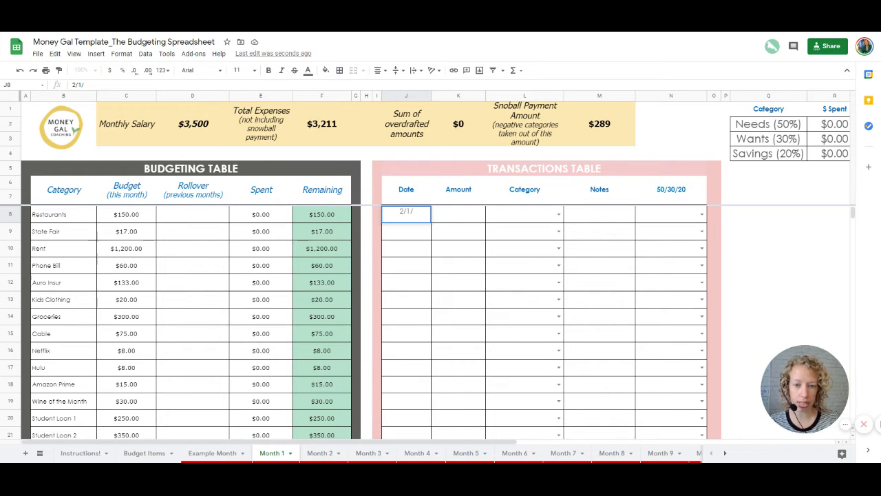
type("2021")
key("Tab")
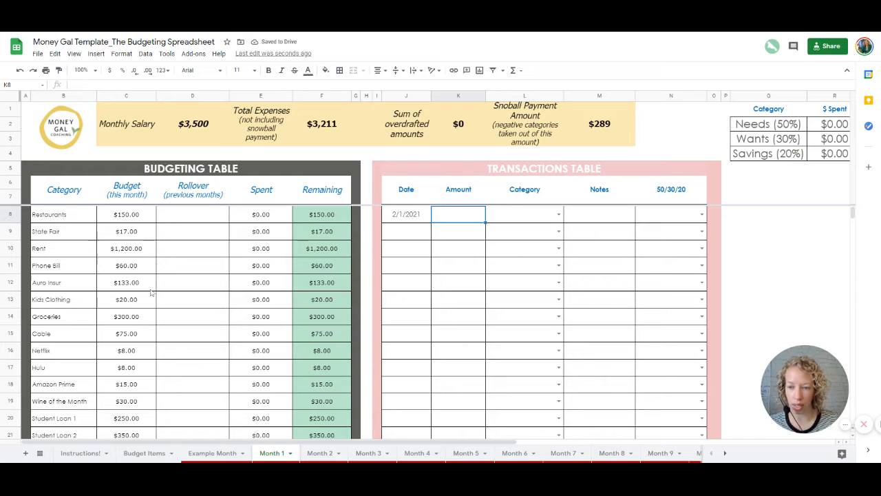
left_click(124, 251)
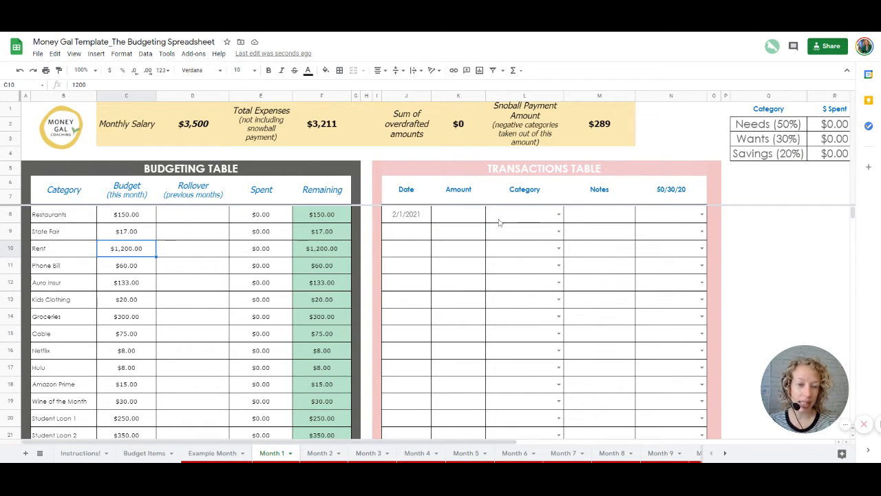
left_click(453, 222)
type("1200")
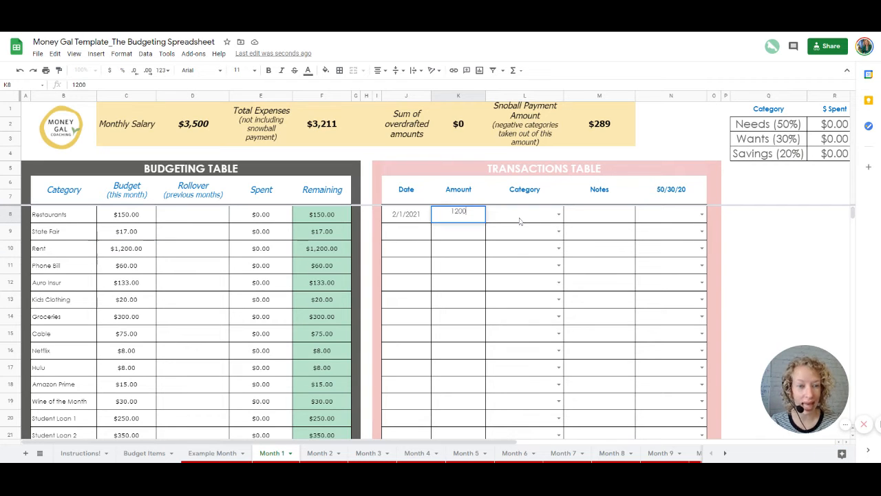
- Categorize the 2/1/2021 transaction as Rent and add the note "Feb Rent"
left_click(519, 220)
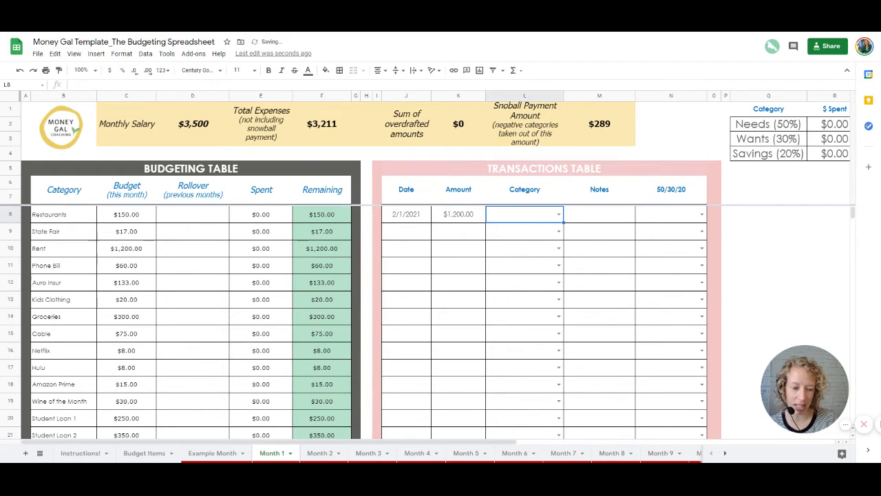
left_click(558, 214)
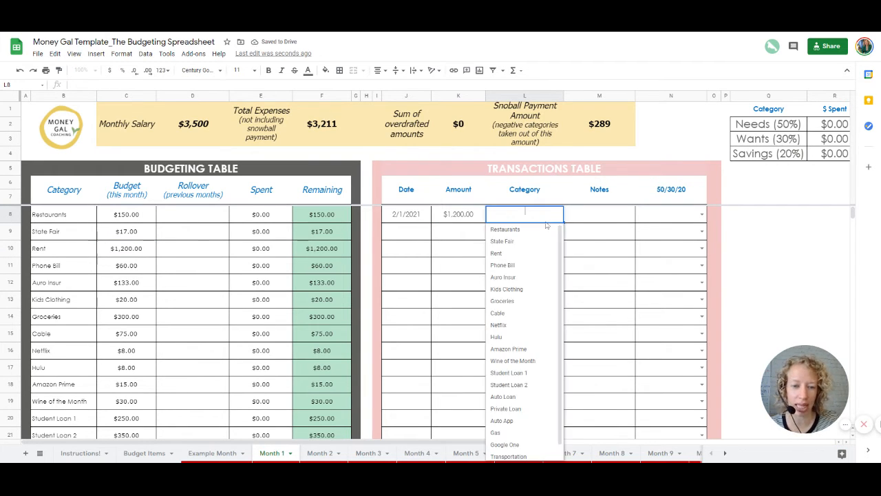
left_click(528, 256)
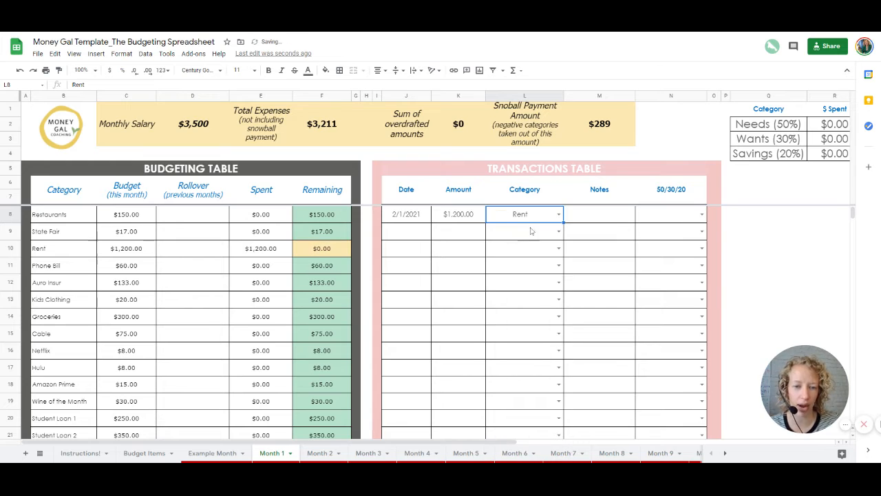
left_click(595, 214)
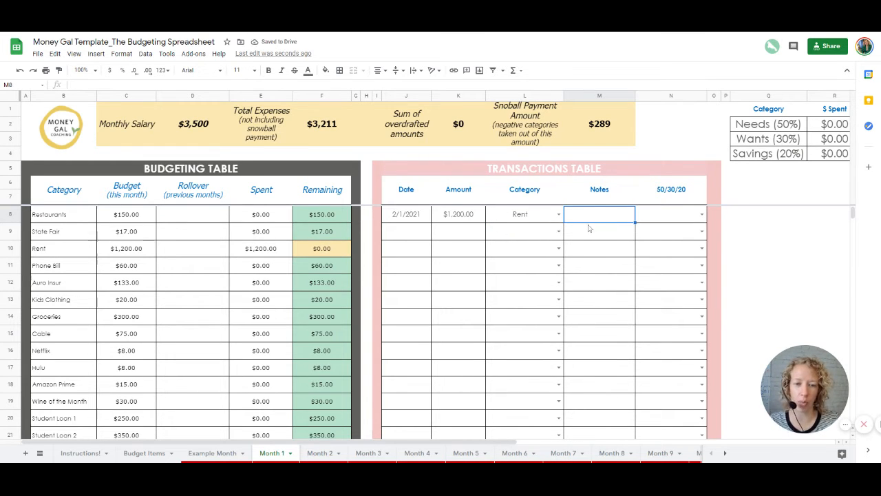
type("Feb Rent")
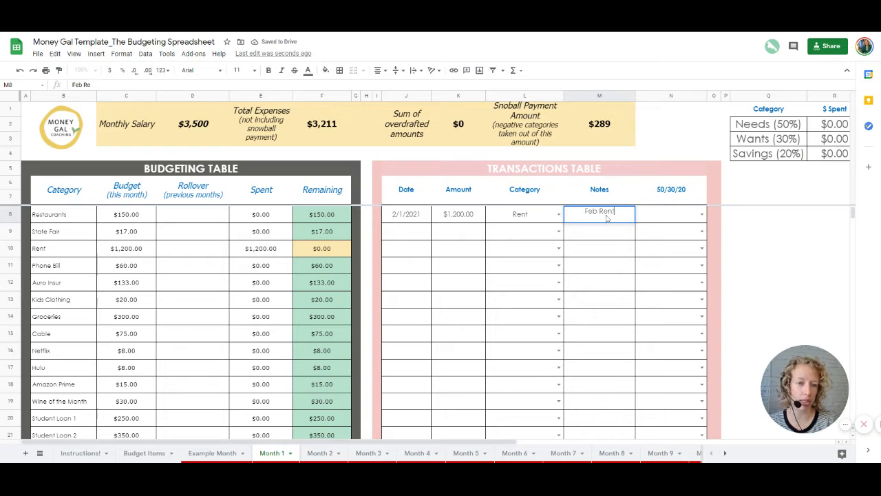
key("Return")
- Fill the next four transaction dates in J9 to J12 with 2/2/2021, 2/5/2021, 2/6/2021 and 2/8/2021
left_click(406, 229)
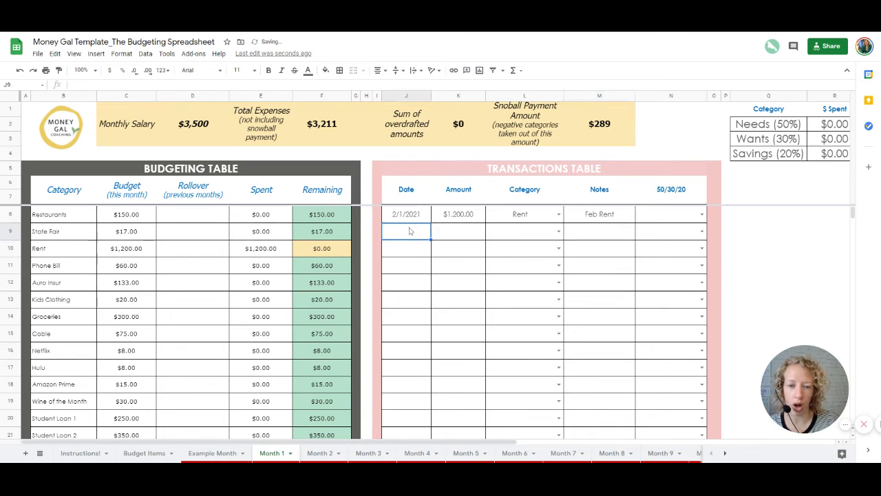
type("2/2/")
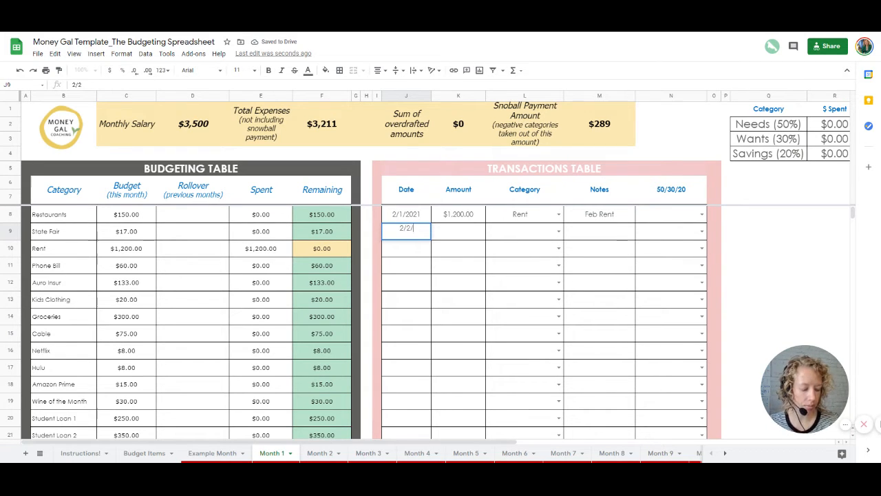
type("2021")
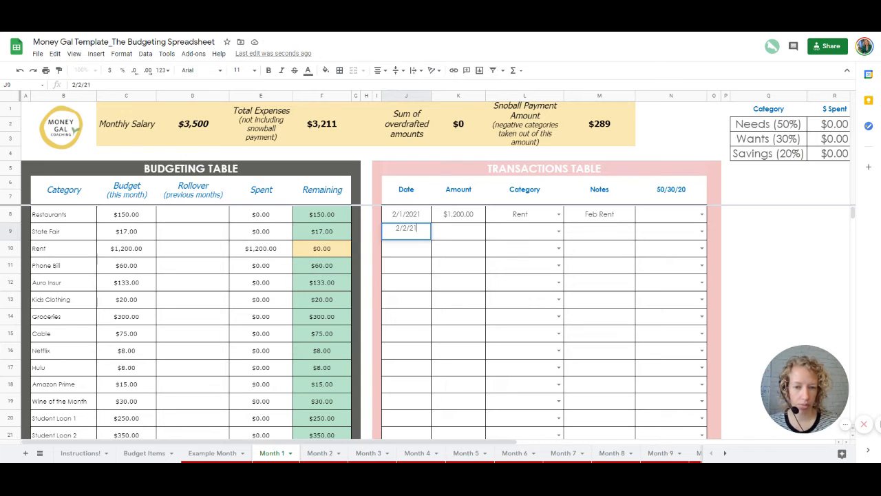
key("Return")
type("2/5/5")
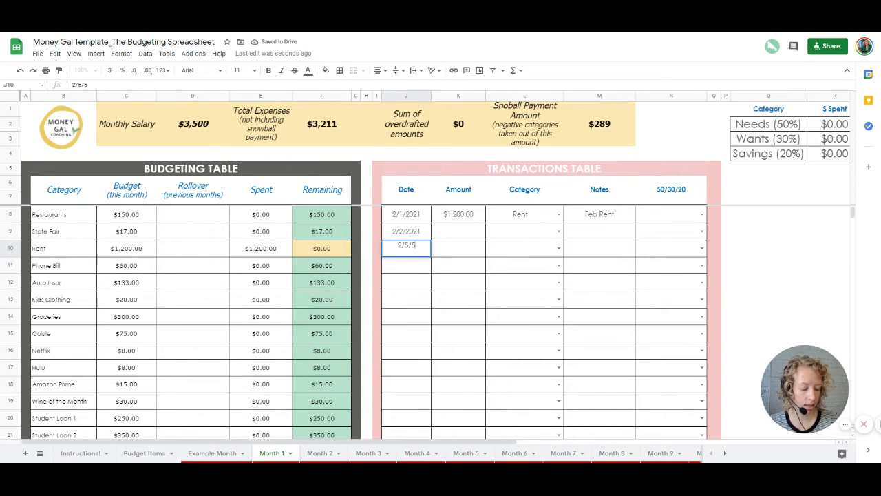
key("BackSpace")
type("2021")
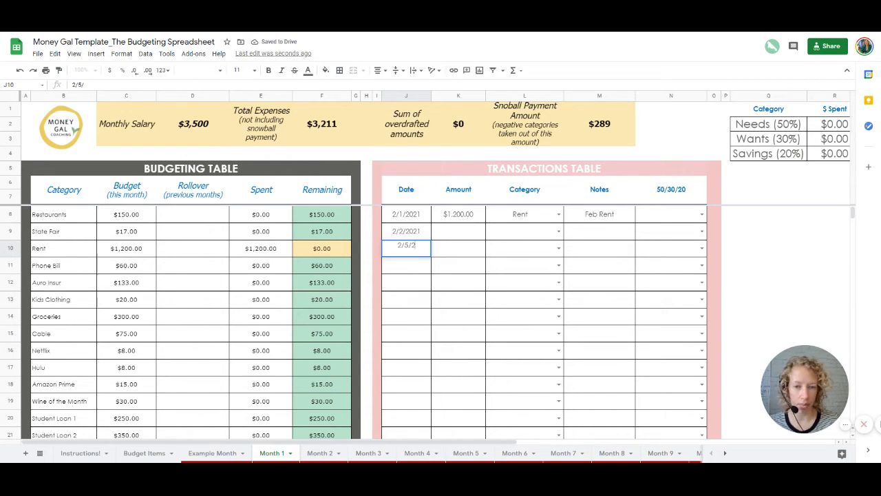
key("Return")
type("2/6/21")
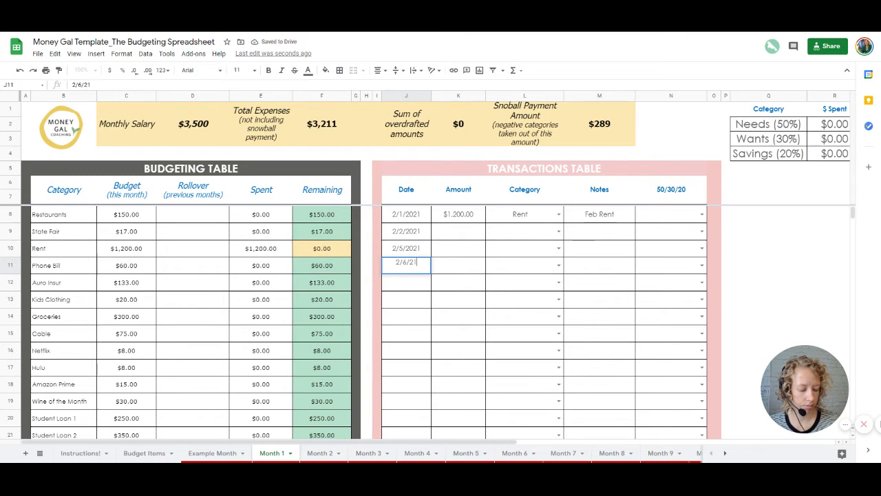
key("Return")
type("2/")
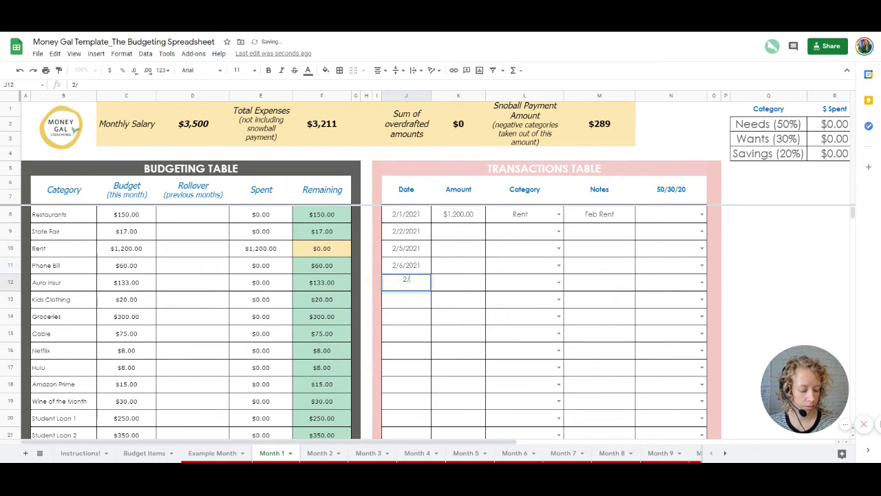
type("8/2021")
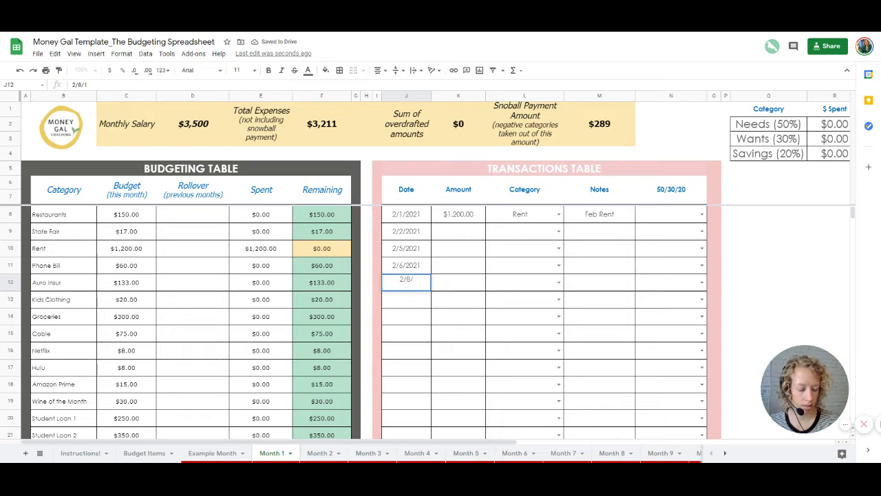
key("Return")
- Enter an amount of 35 for the 2/2/2021 transaction and categorize it as Restaurants
left_click(460, 232)
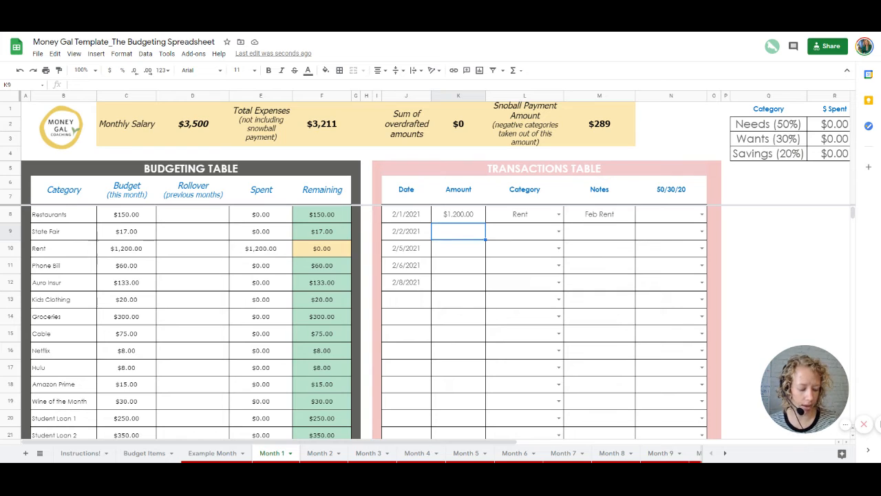
type("35")
key("Tab")
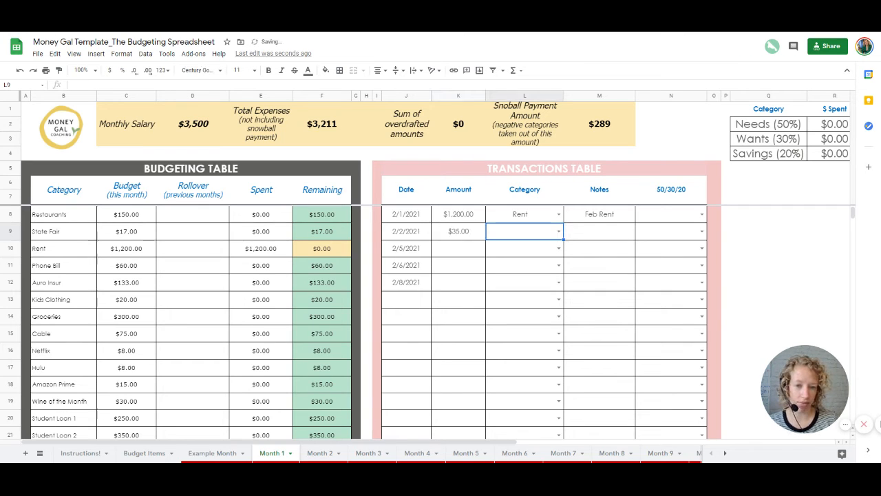
left_click(559, 232)
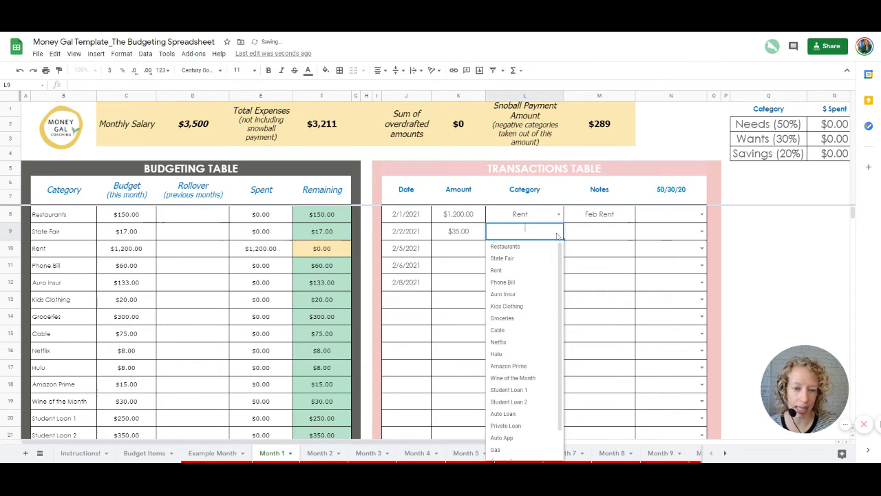
left_click(517, 249)
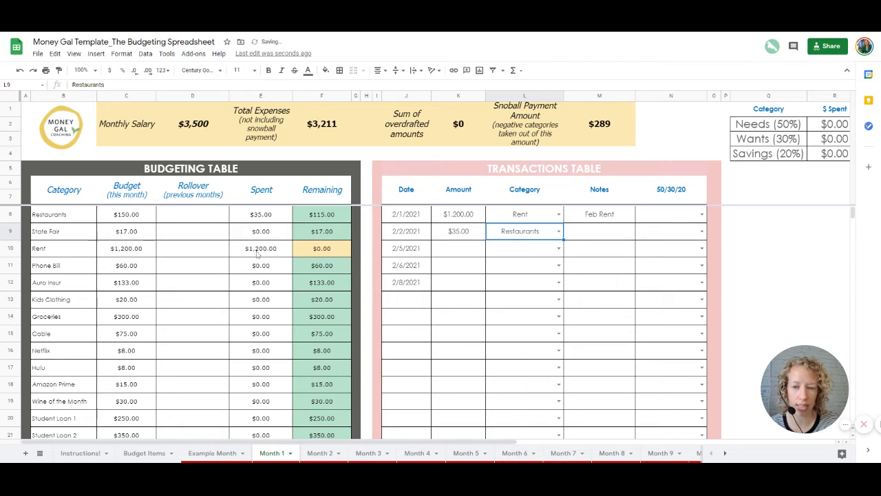
left_click_drag(75, 215, 76, 419)
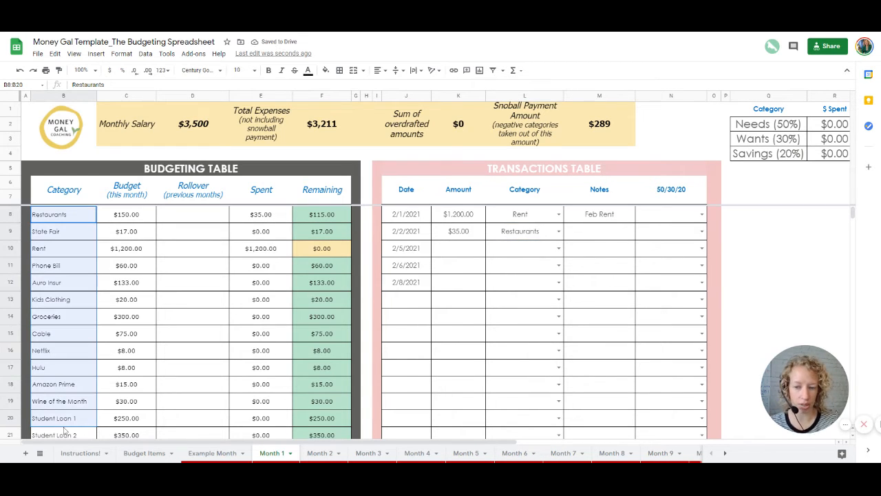
left_click(491, 248)
left_click(561, 252)
left_click(562, 255)
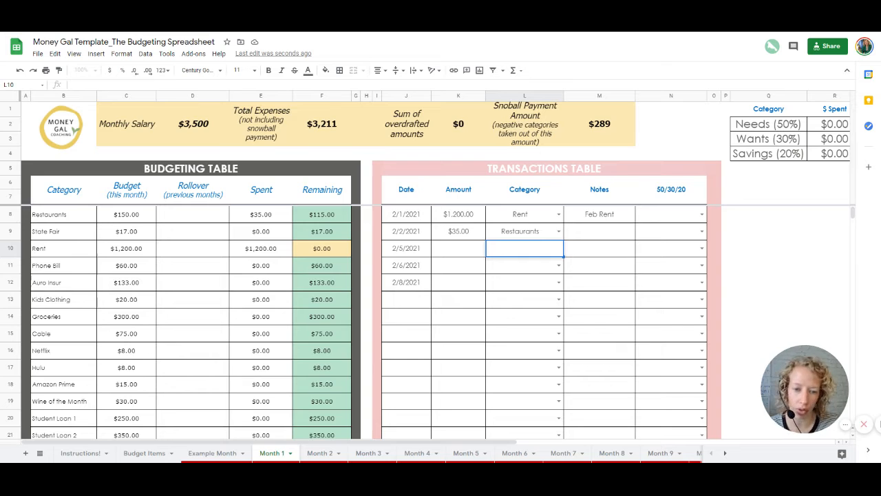
- Add the note "Subway" to the 2/2/2021 restaurant transaction
left_click(590, 235)
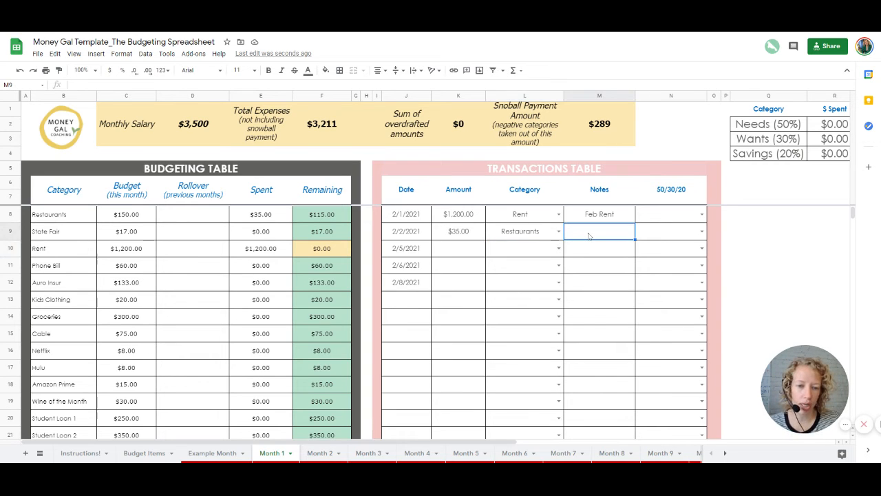
type("Subway")
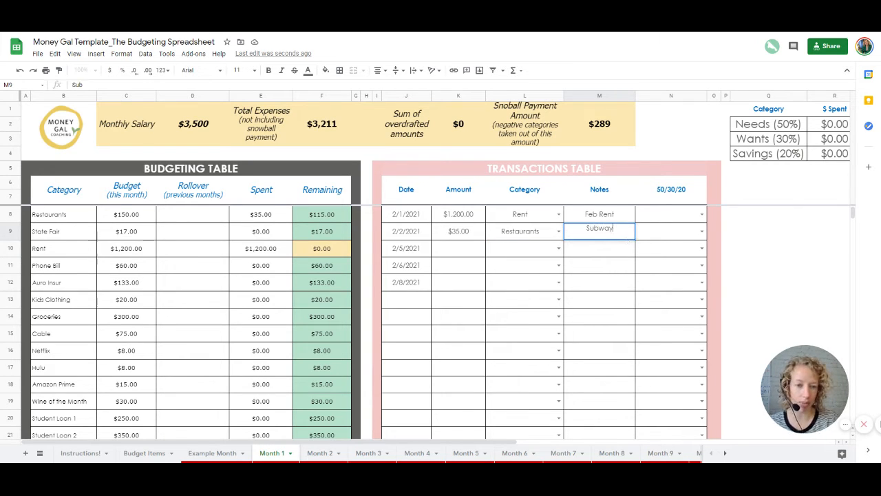
key("Return")
- Complete the 2/5/2021 transaction with amount 25, category Kids Clothing and the note "Target"
left_click(474, 261)
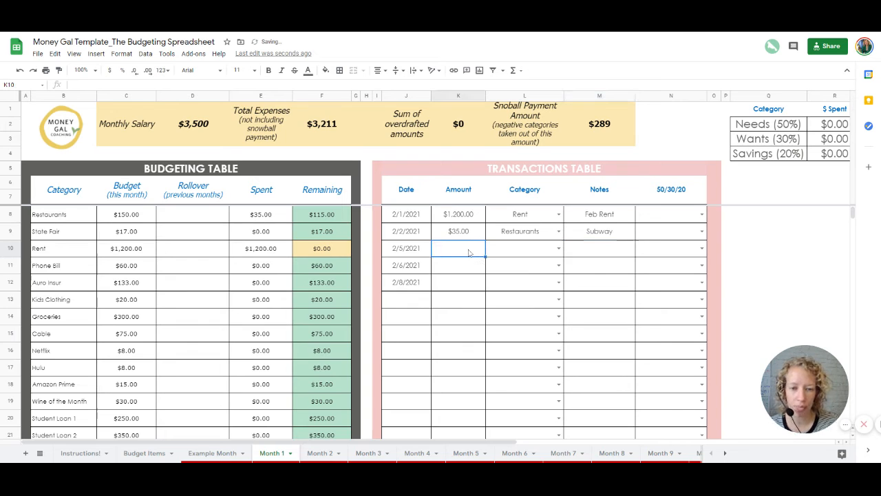
type("25")
key("Return")
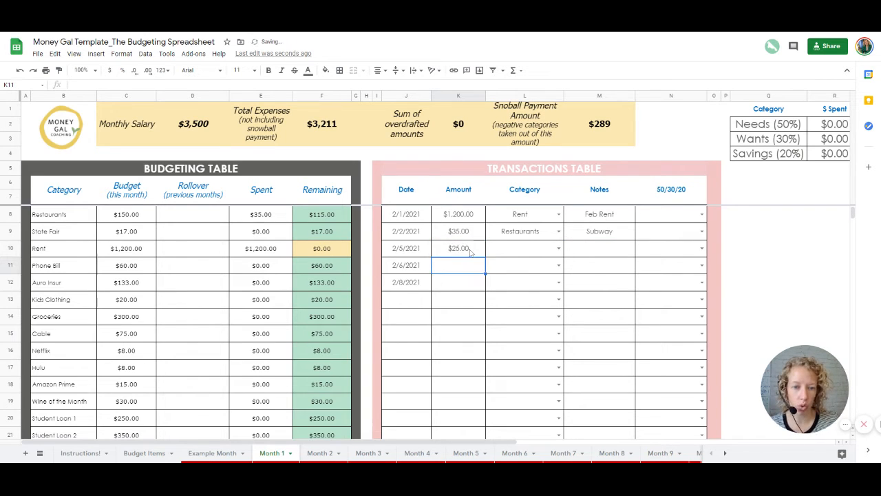
left_click(559, 248)
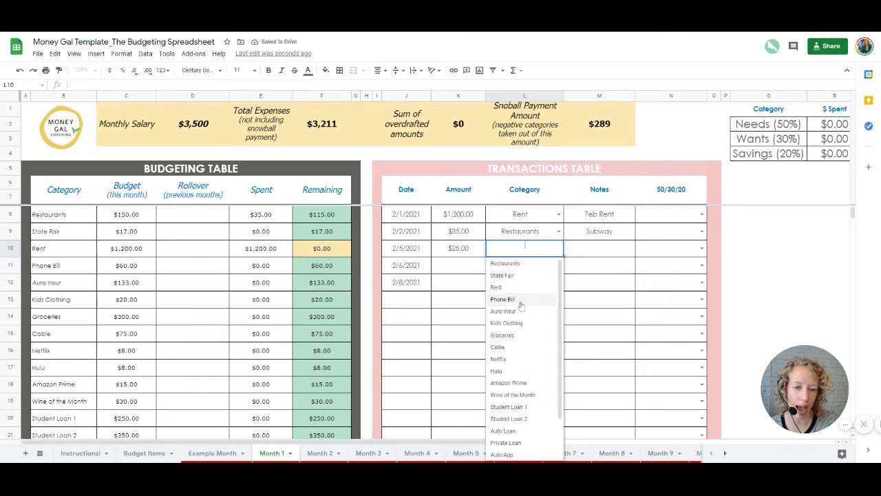
left_click(527, 324)
key("Tab")
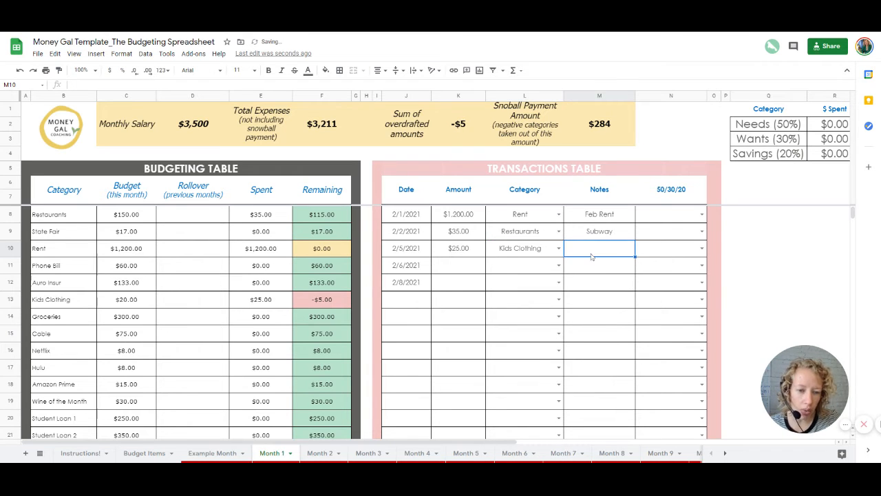
type("Target")
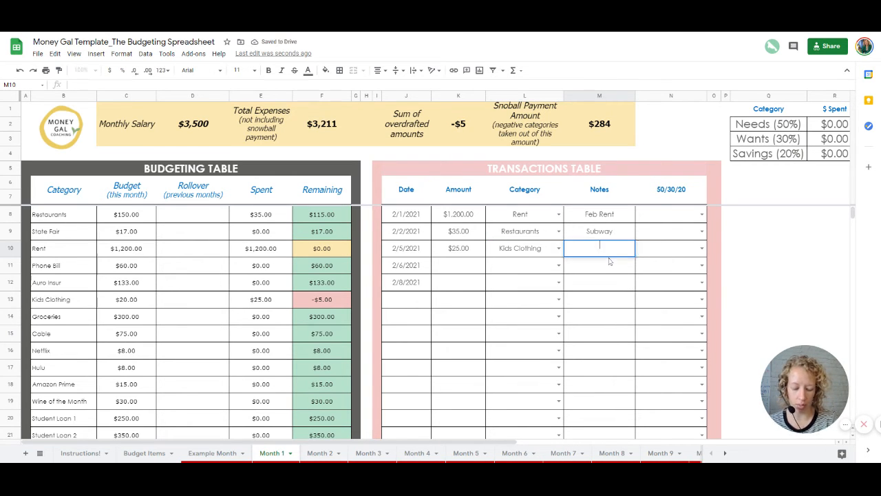
- Categorize the 2/6/2021 transaction as Phone Bill and enter an amount of 60
left_click(451, 270)
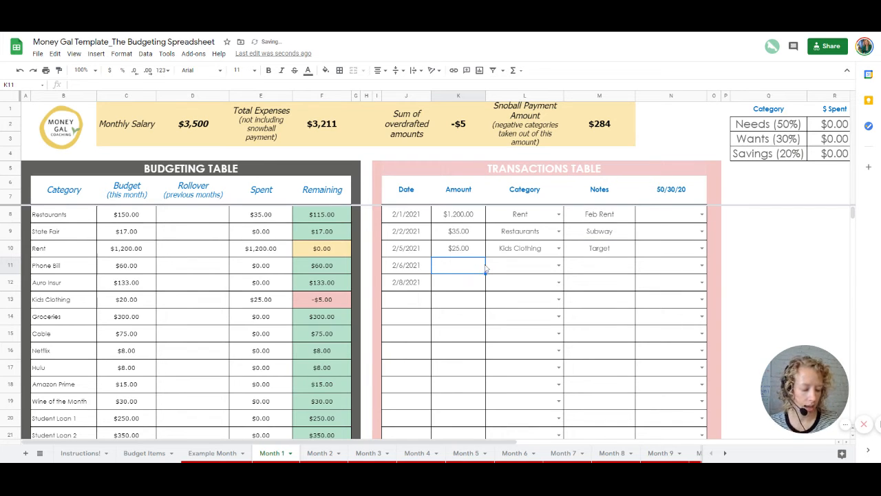
left_click(511, 270)
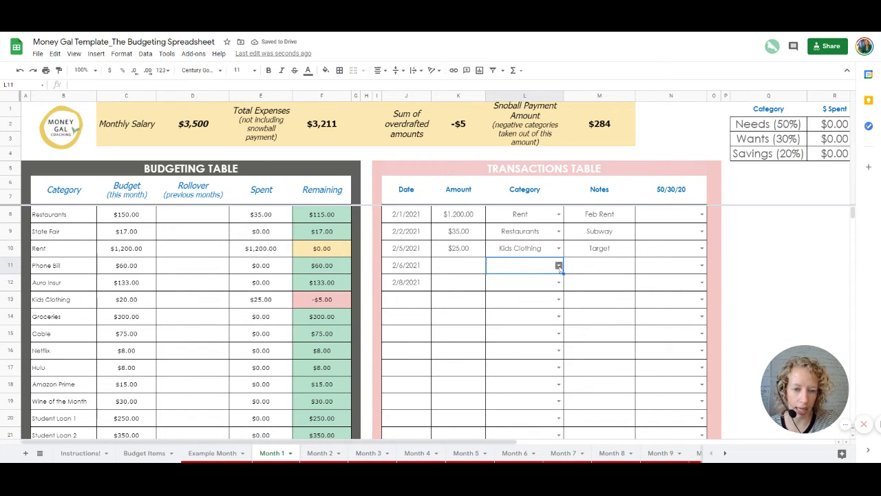
left_click(559, 266)
left_click(522, 317)
left_click(462, 272)
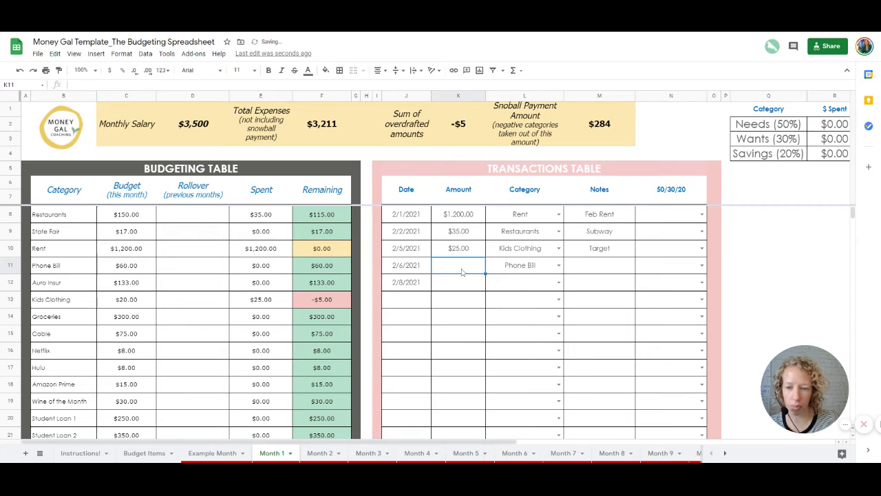
type("60")
key("Return")
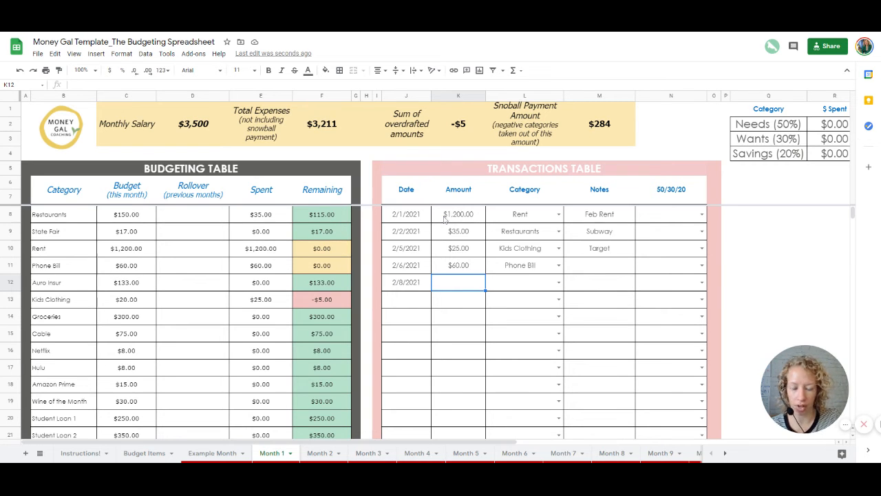
- Compare the Phone Bill and Restaurants transactions with their budget, spent and remaining amounts in the budgeting table
left_click(342, 266)
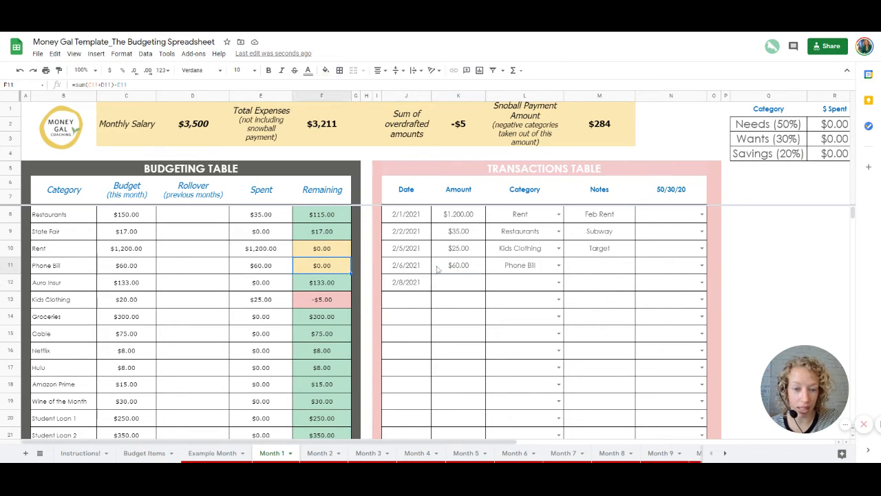
left_click_drag(422, 269, 673, 266)
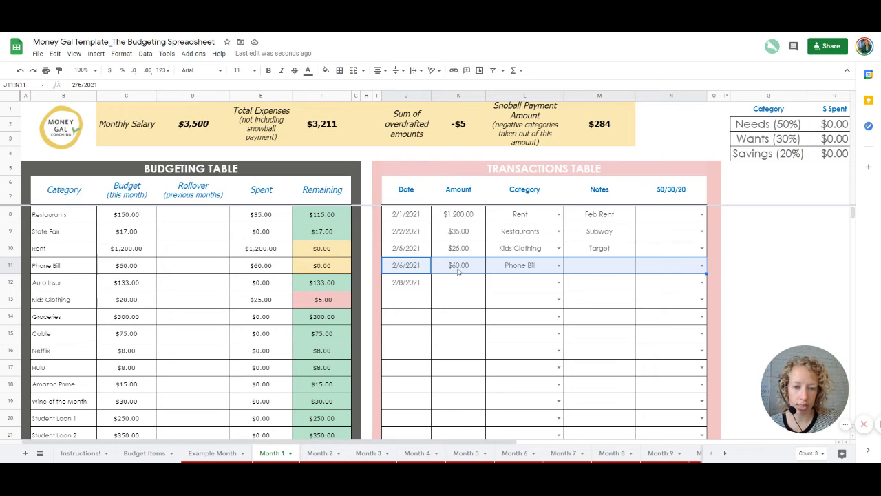
left_click_drag(76, 268, 358, 273)
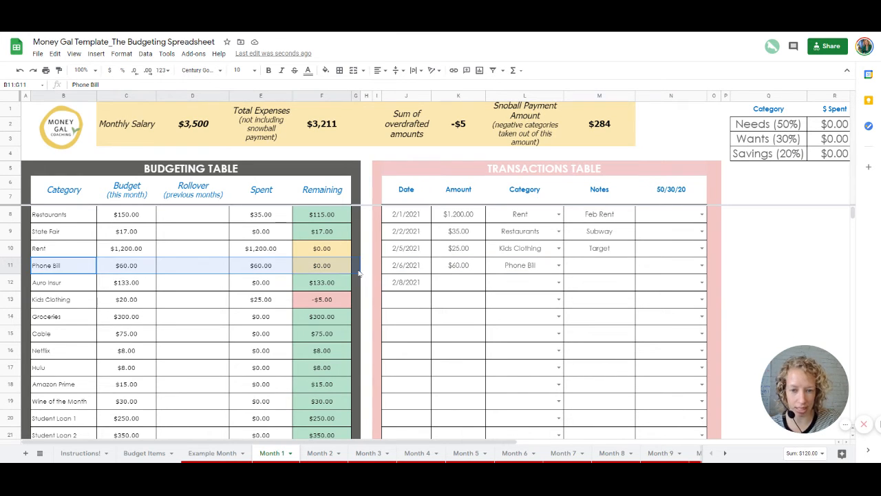
left_click(459, 270)
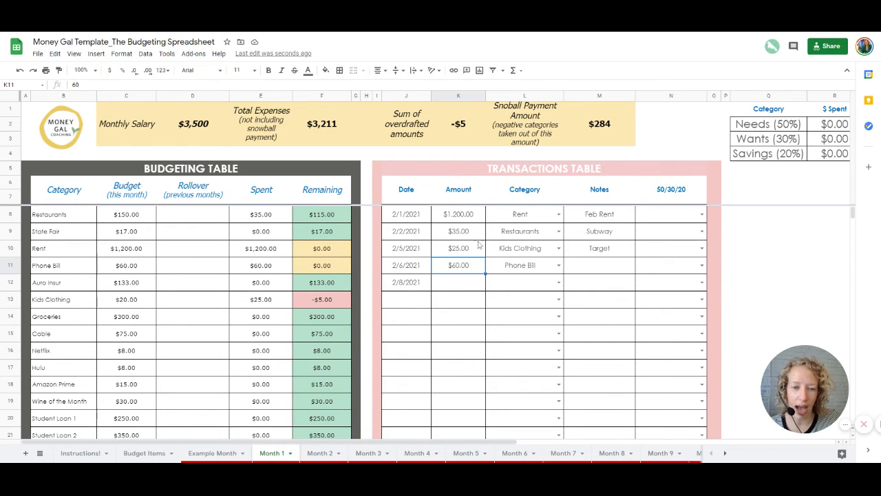
left_click_drag(425, 235, 622, 236)
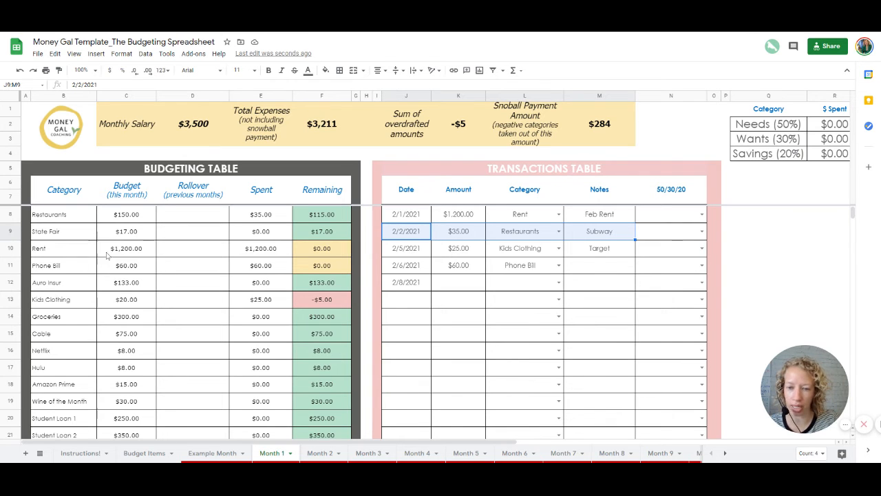
left_click(118, 214)
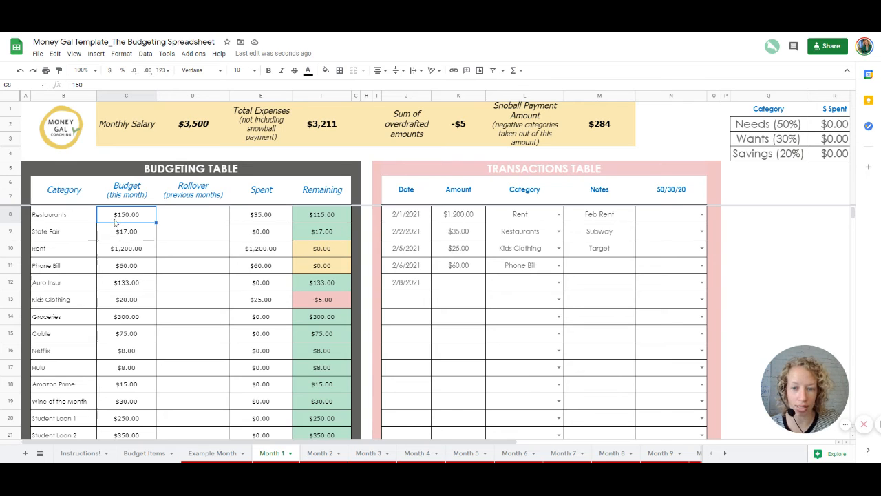
left_click(261, 217)
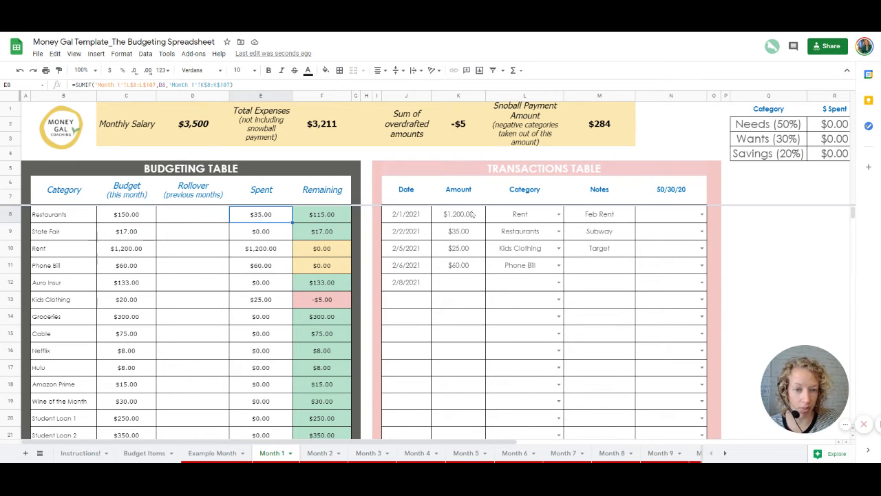
left_click(314, 218)
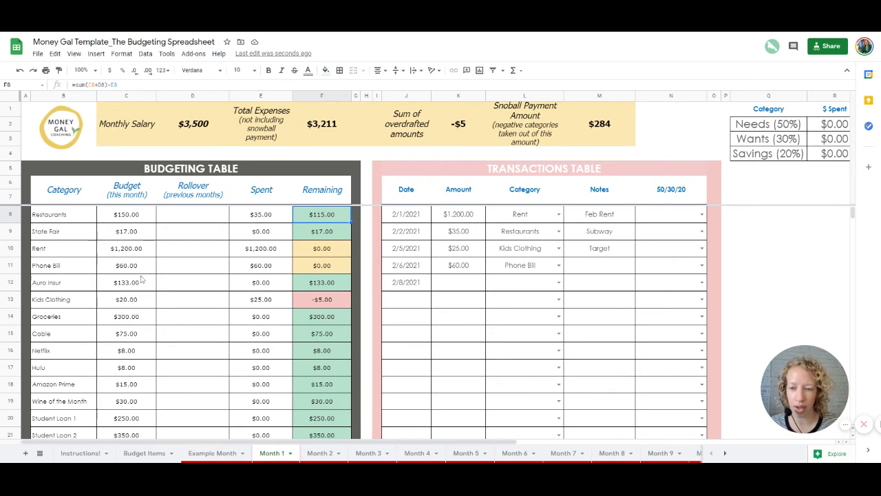
- Set this month's Kids Clothing budget to $250
left_click(115, 303)
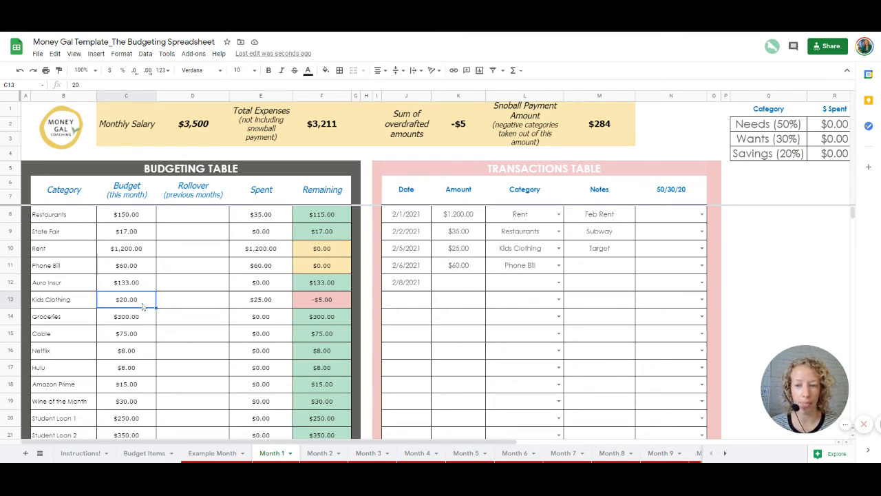
type("250")
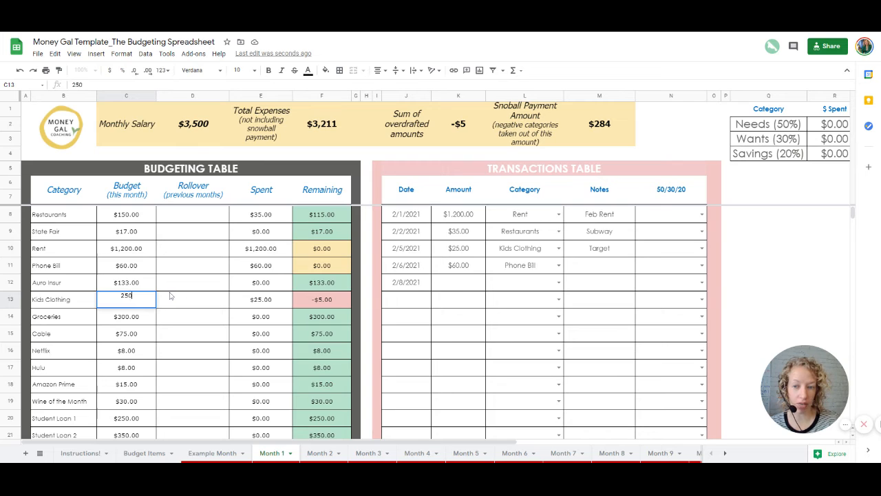
key("Return")
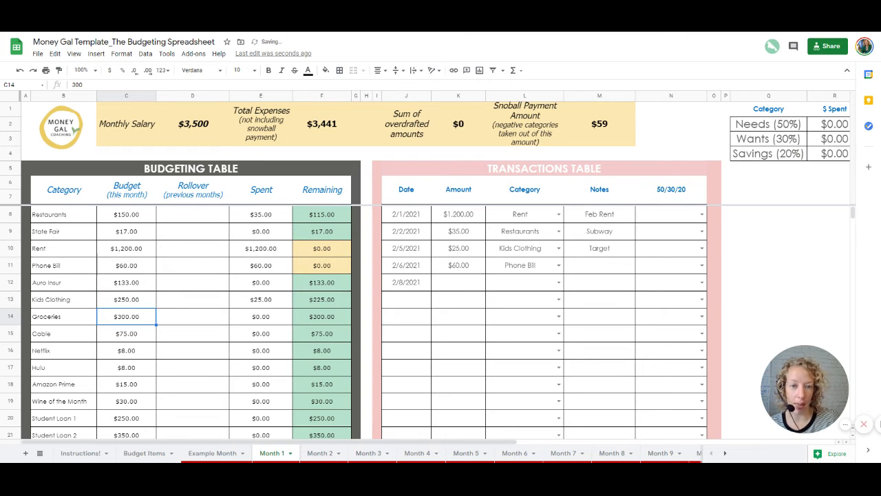
- Correct the Kids Clothing budget for this month to $25
left_click(153, 294)
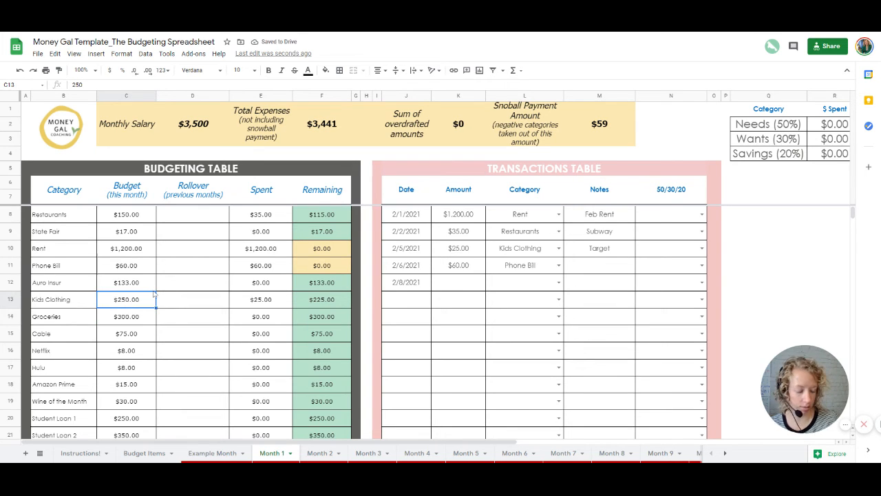
type("25")
key("Return")
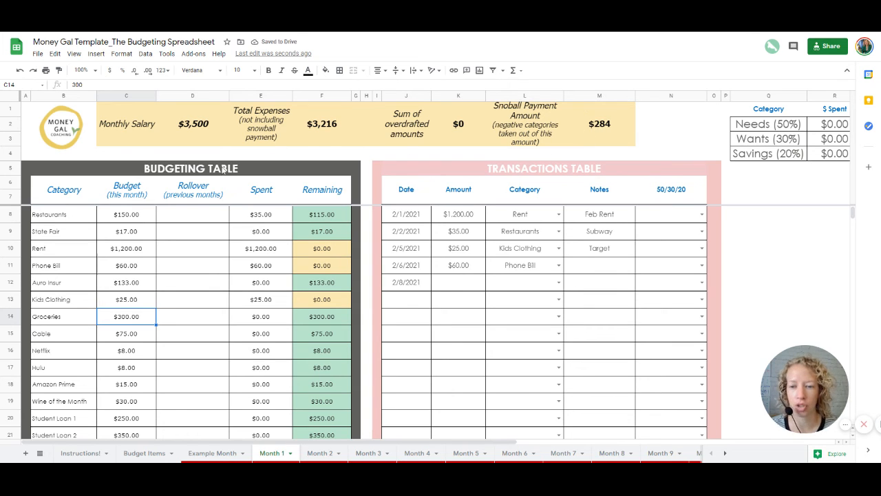
- Return the Kids Clothing budget to $20
left_click(139, 303)
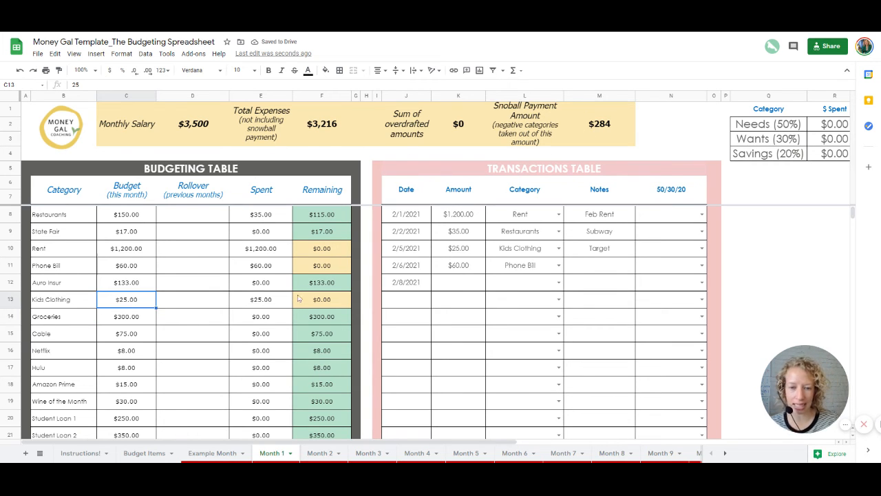
type("20")
key("Return")
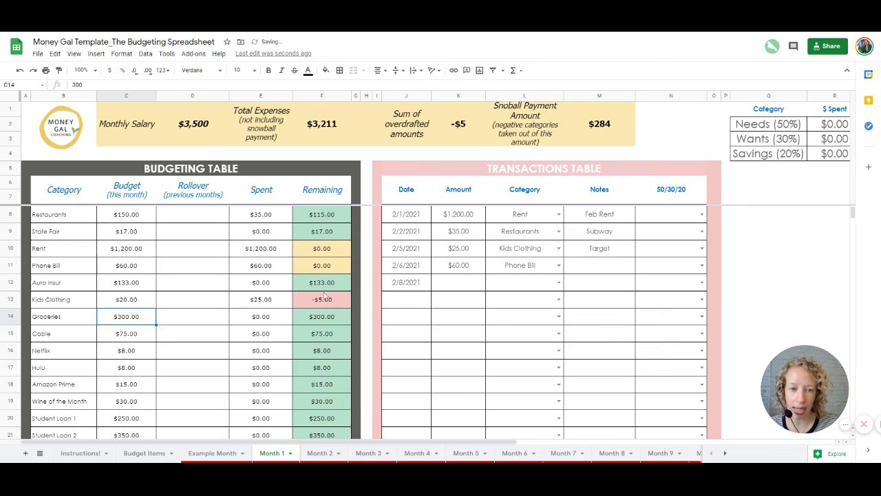
- Examine the monthly salary and total expenses together with the budgeted amounts from Restaurants through Amazon Prime
left_click(192, 131)
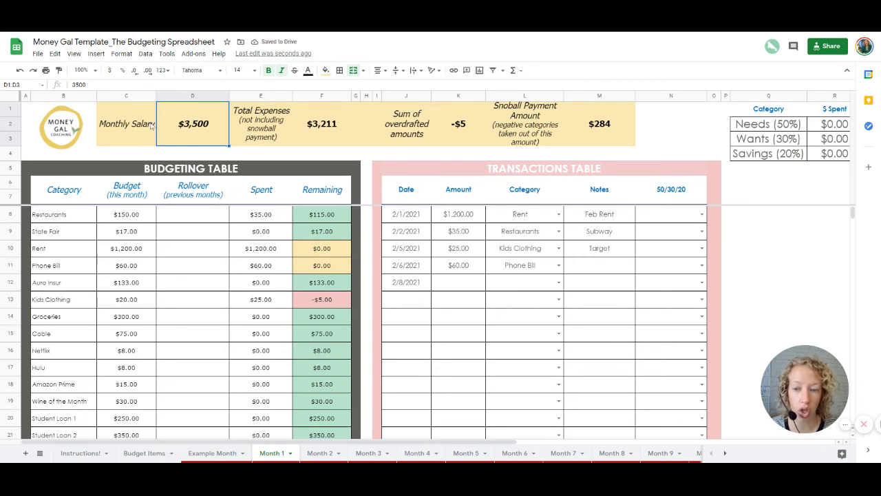
left_click(318, 132)
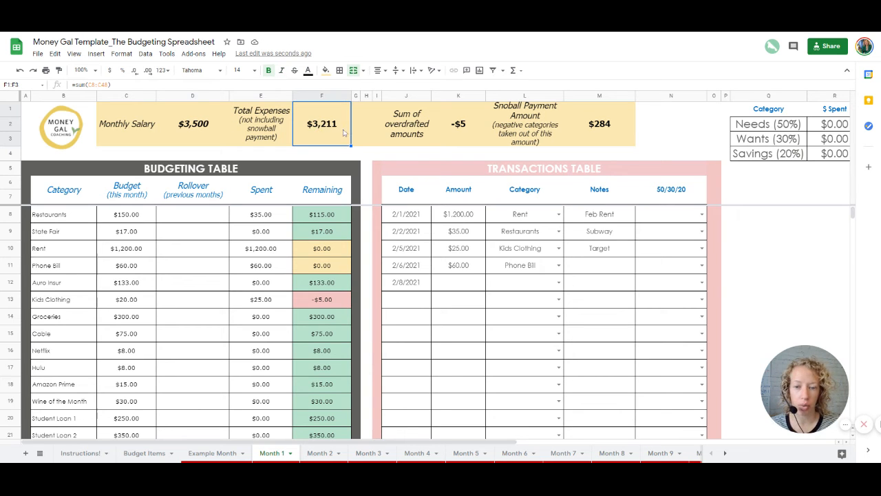
left_click_drag(124, 214, 140, 385)
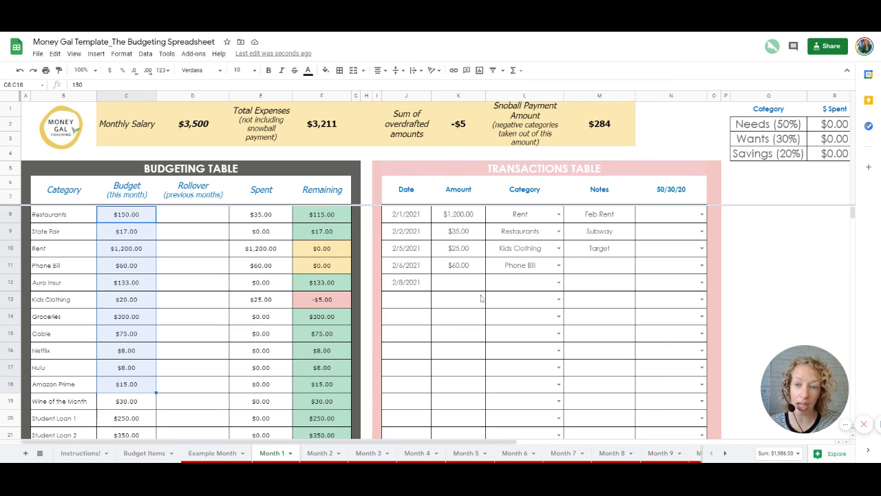
left_click(201, 123)
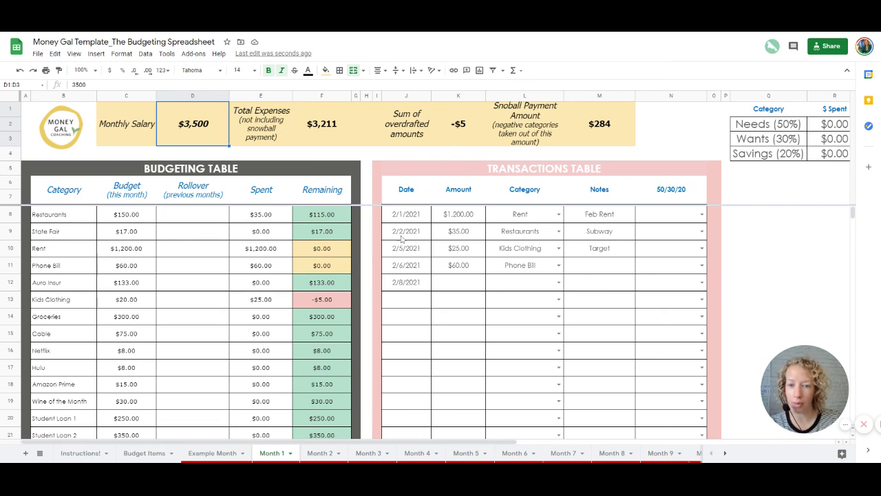
- Switch to the Month 2 sheet
left_click(318, 453)
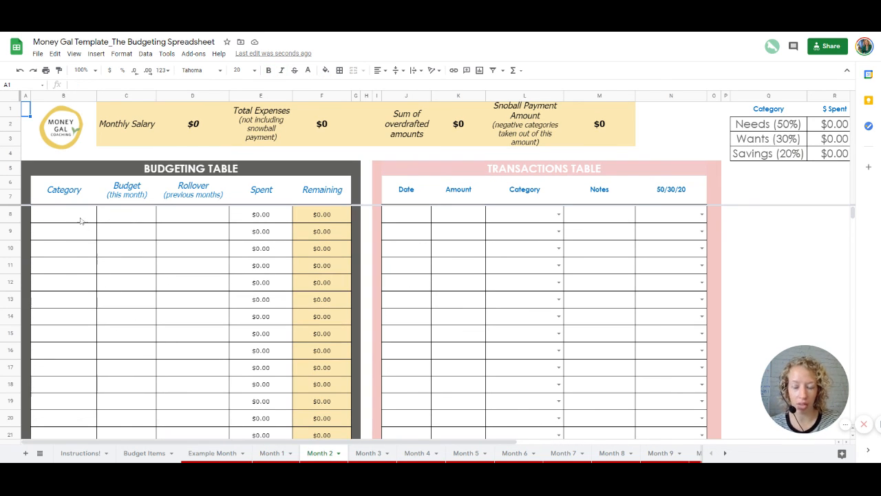